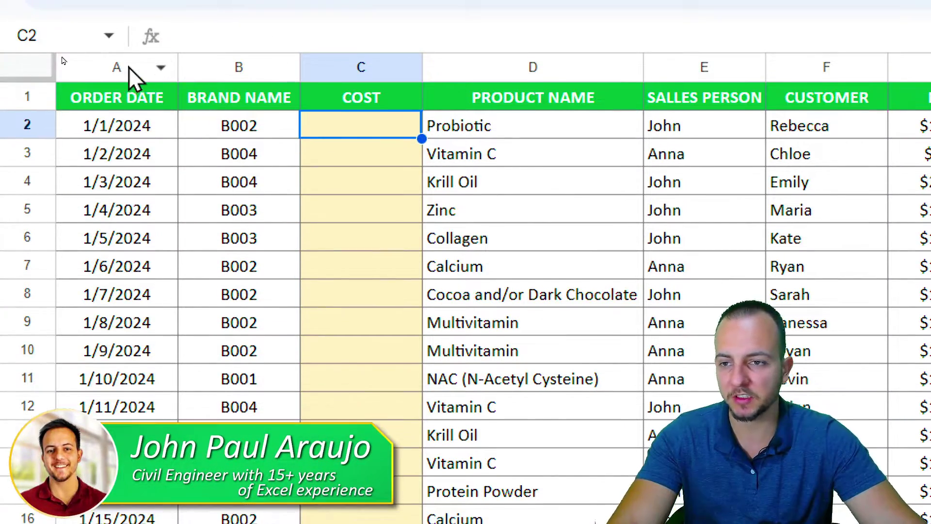
- Point out the SALES REPORT columns, from ORDER DATE through PRICE and GROSS PROFIT
click(118, 46)
click(269, 70)
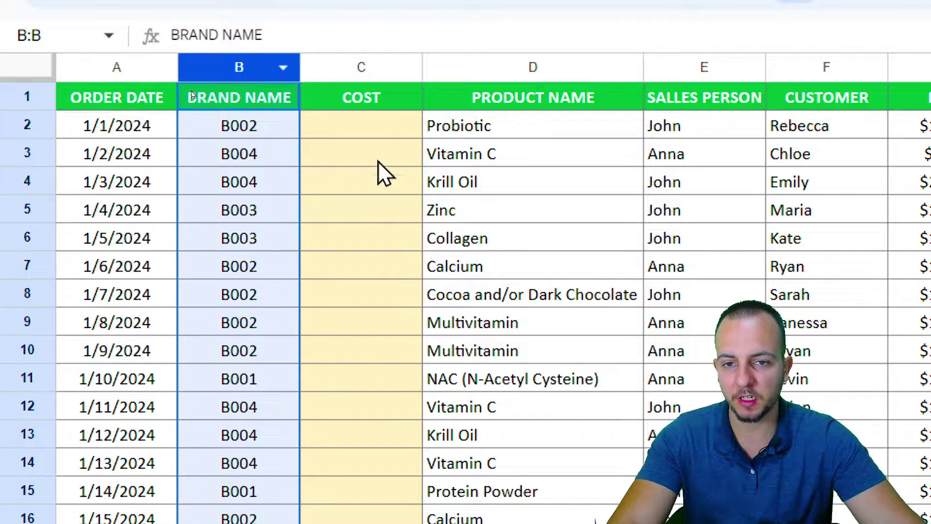
click(370, 65)
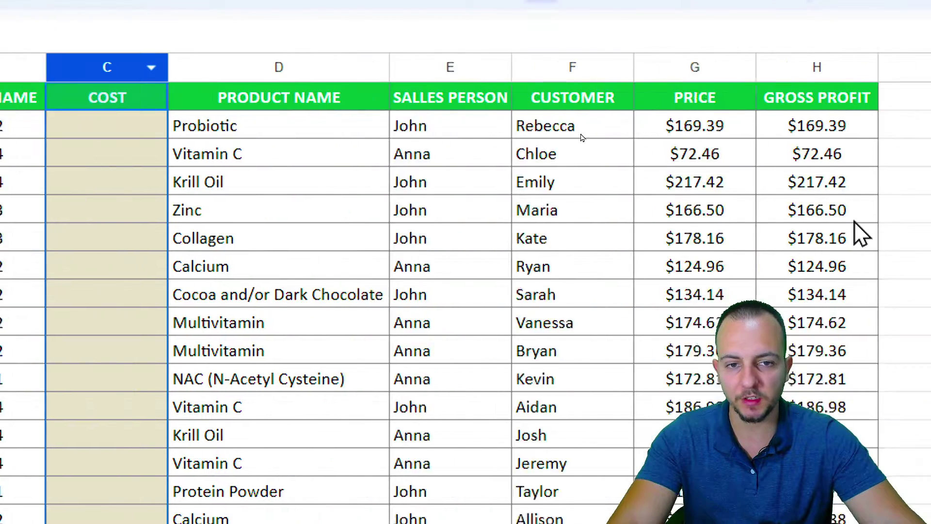
click(269, 71)
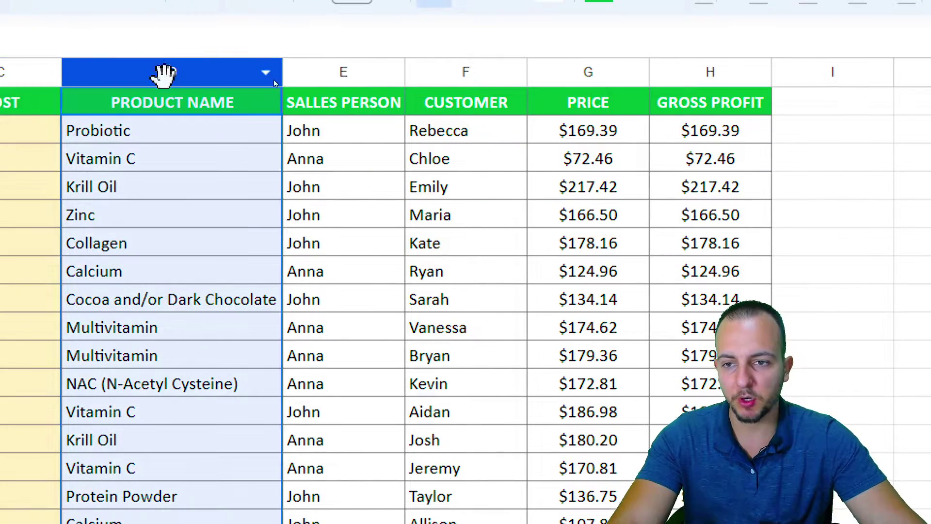
click(461, 68)
click(454, 69)
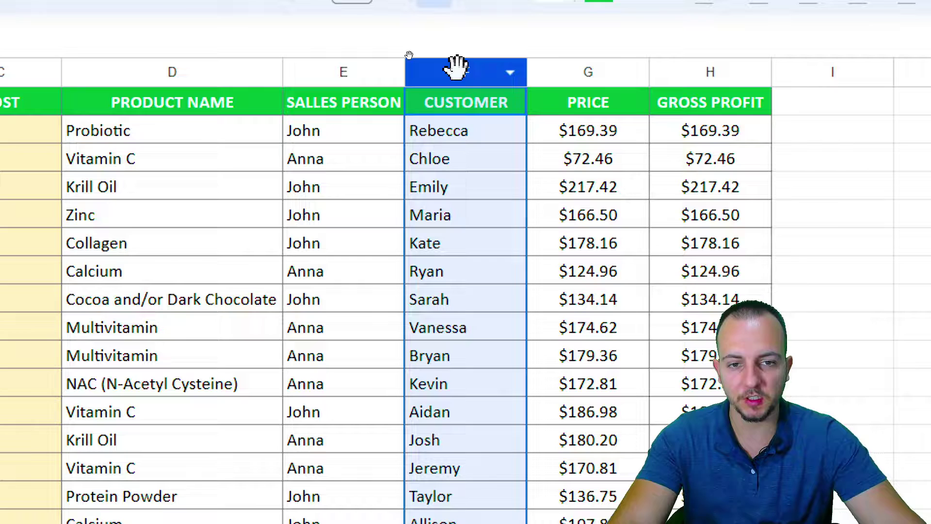
click(593, 69)
click(711, 72)
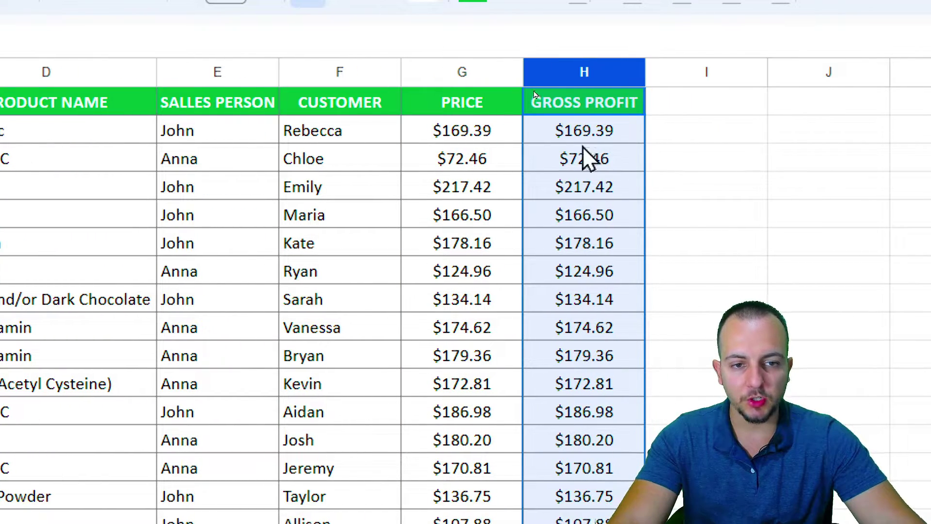
- Enter =G2-C2 in H2 so gross profit is price minus cost
click(577, 132)
text(=G2-C2)
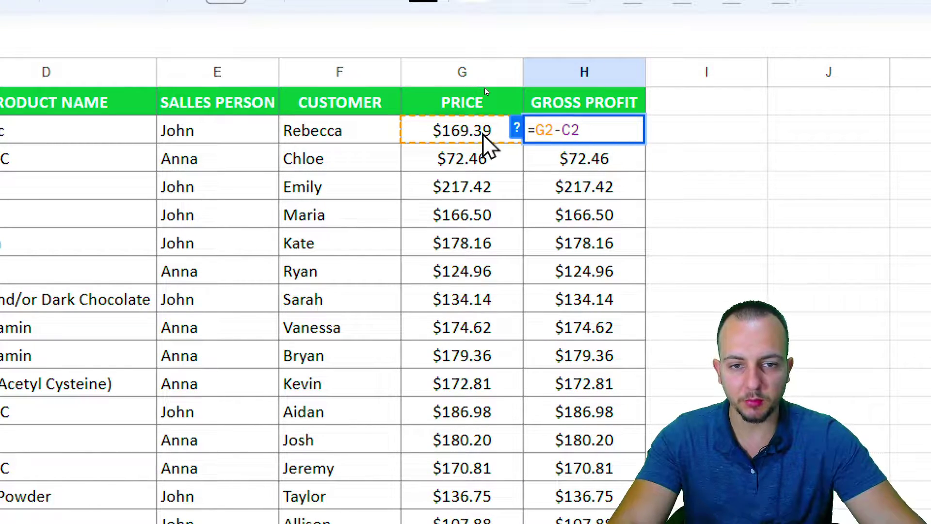
key(Return)
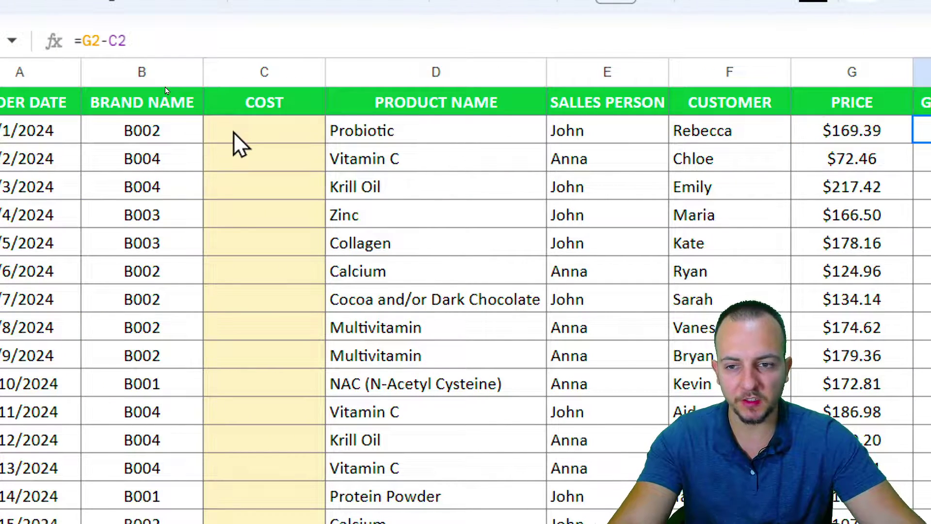
- Highlight the empty cost cells C2:C11 and the Probiotic, Vitamin C and Krill Oil order rows
click(234, 132)
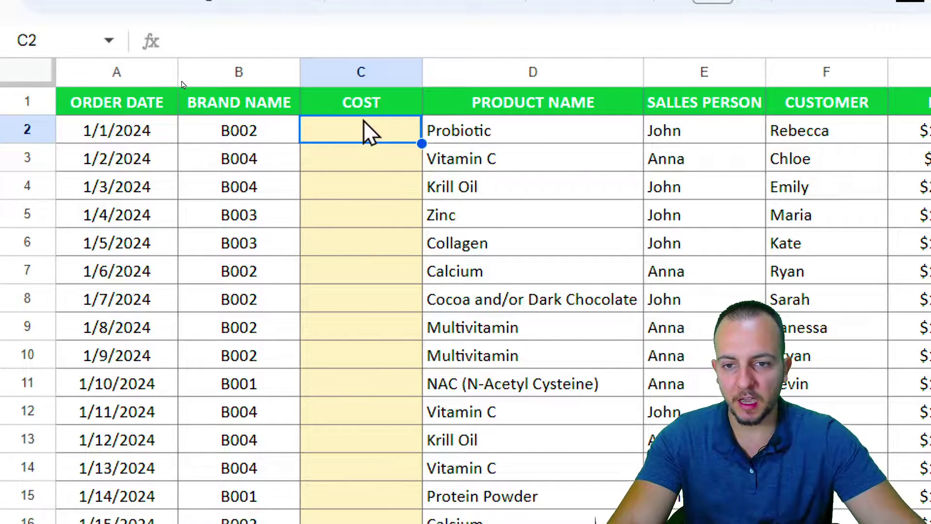
shift+click(378, 266)
click(387, 138)
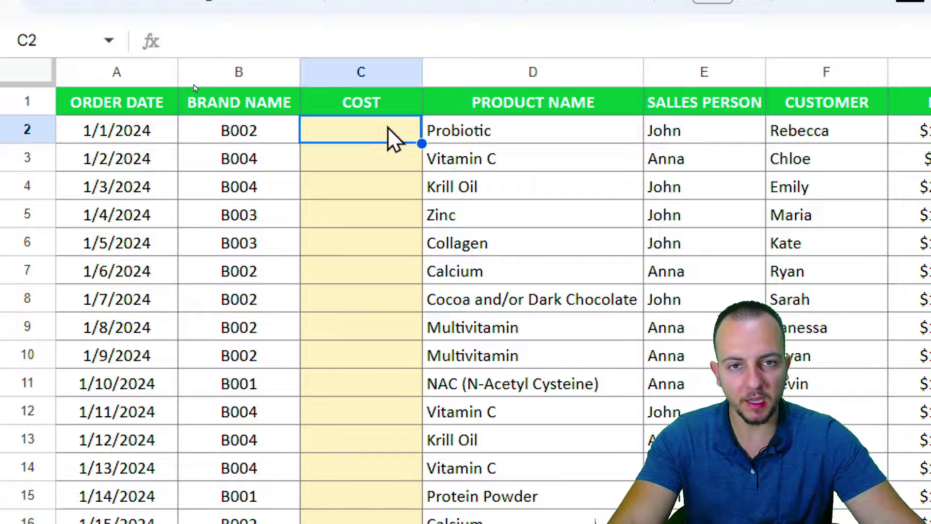
drag(373, 135, 357, 388)
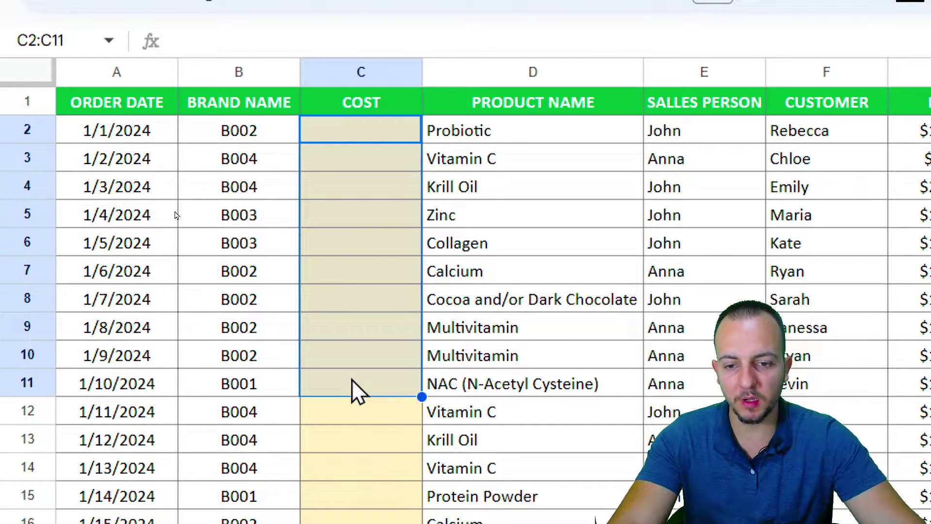
click(383, 146)
click(493, 139)
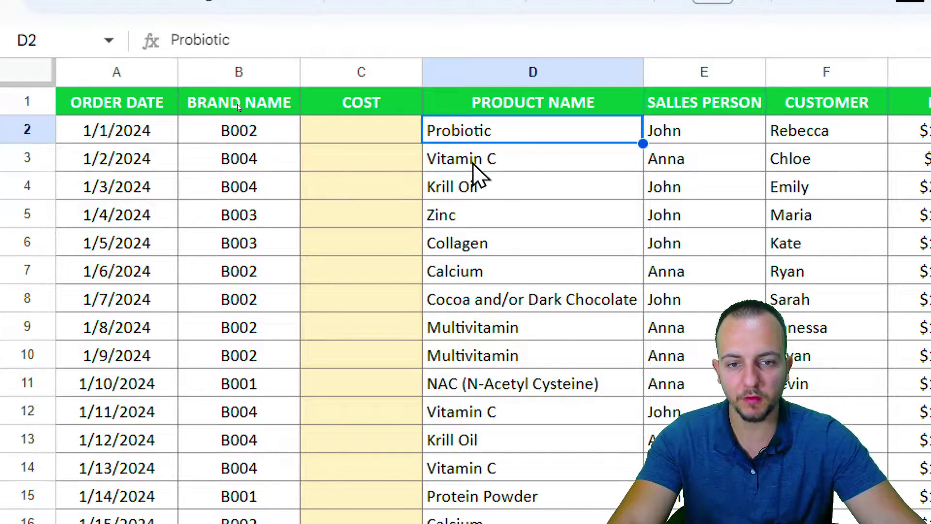
key(shift+space)
click(494, 170)
key(shift+space)
click(474, 189)
key(shift+space)
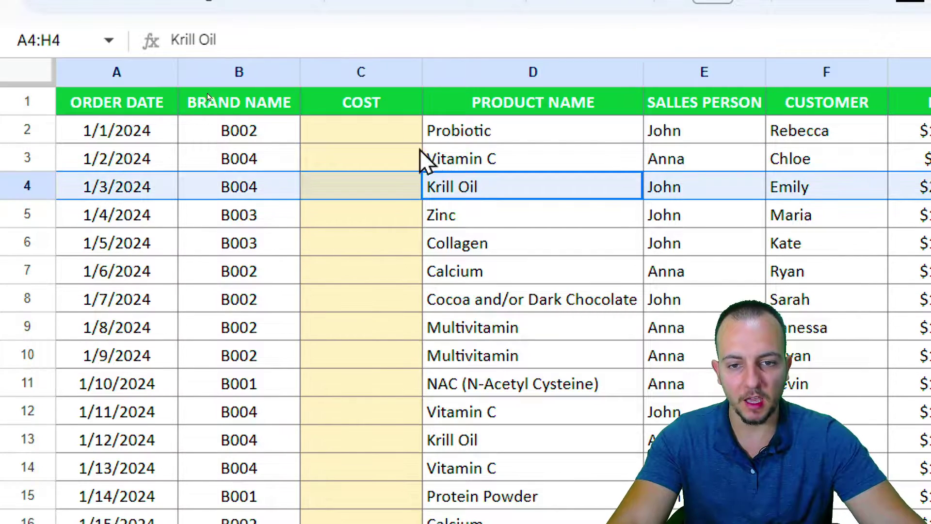
click(402, 136)
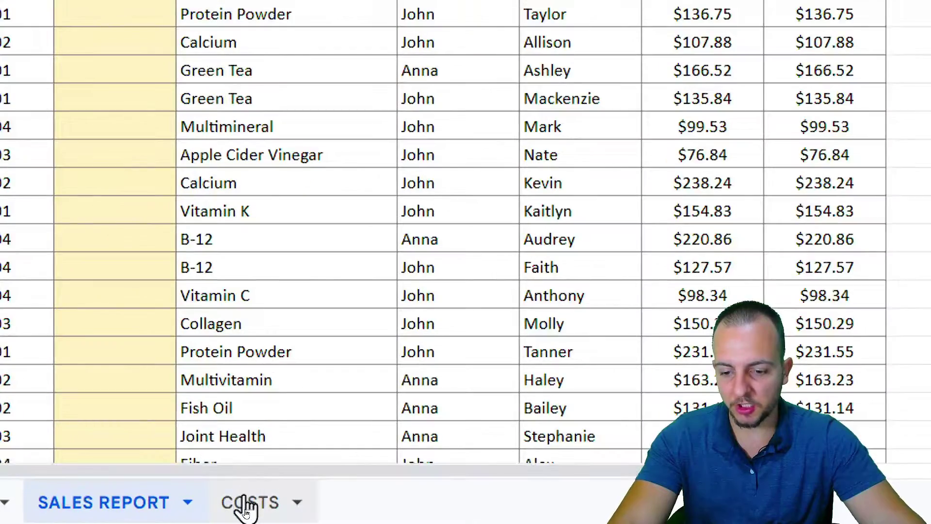
click(262, 504)
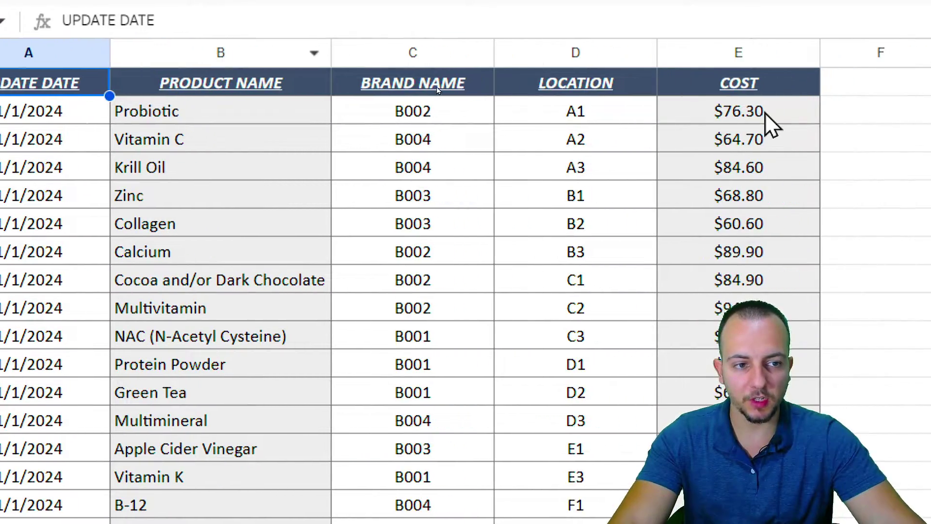
drag(765, 113, 248, 108)
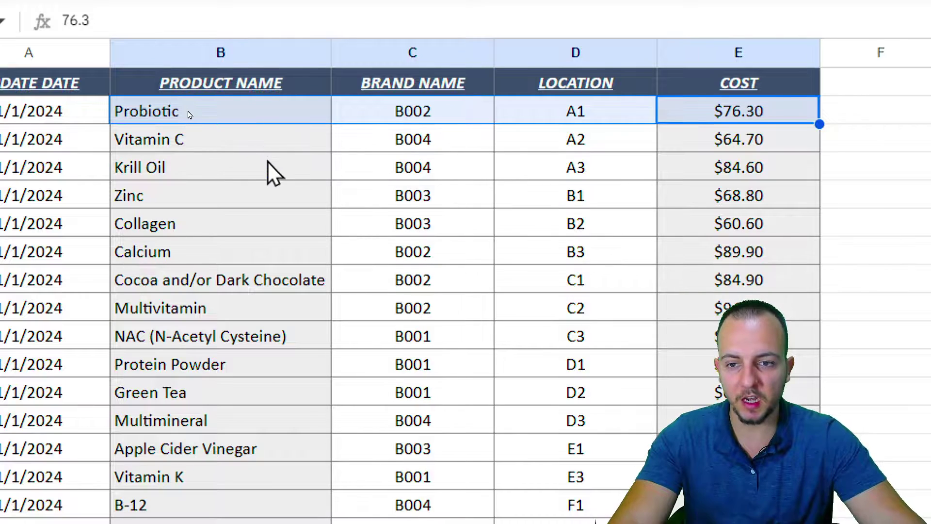
drag(267, 162, 738, 177)
click(265, 228)
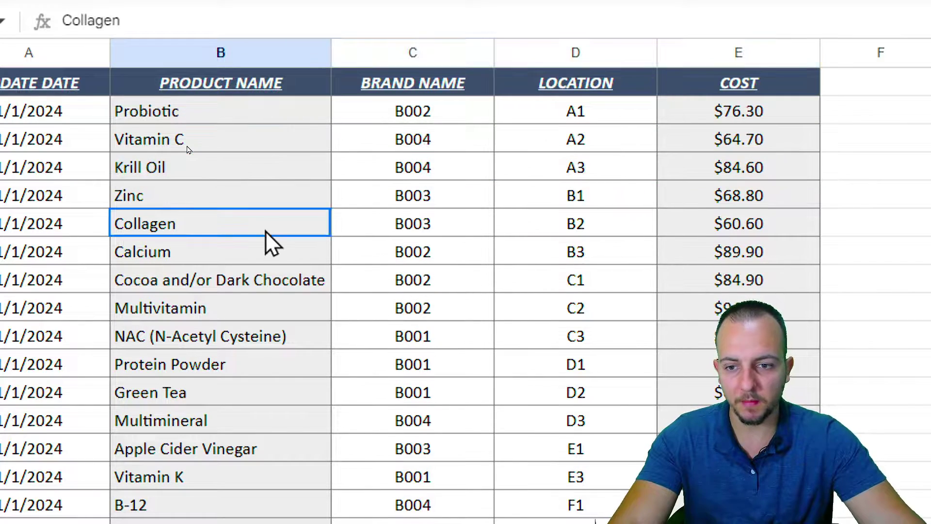
click(220, 115)
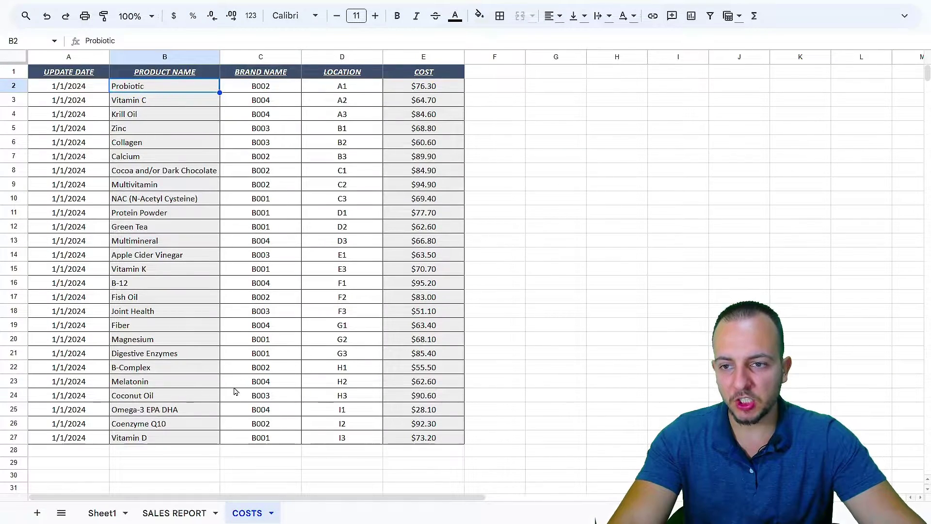
click(178, 512)
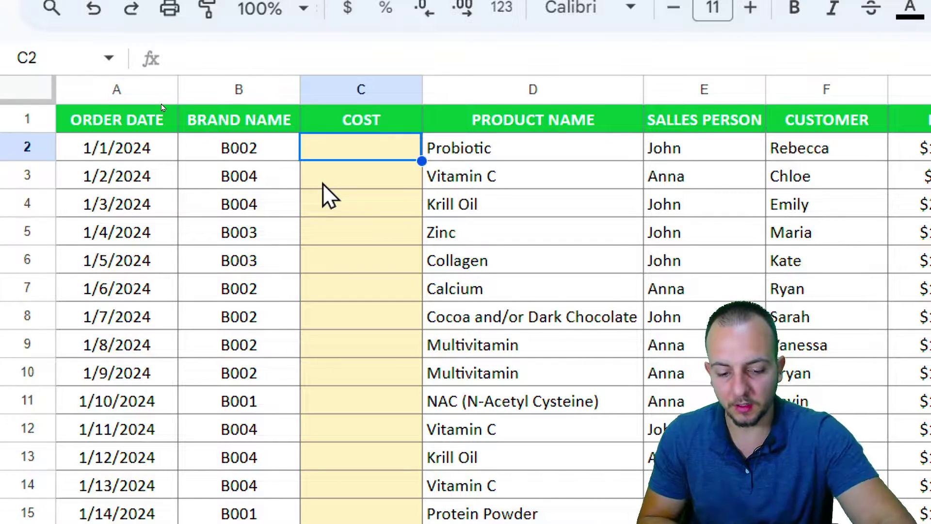
- Begin C2's formula as =XLOOKUP(D2, using Probiotic's product name as the search key
text(=)
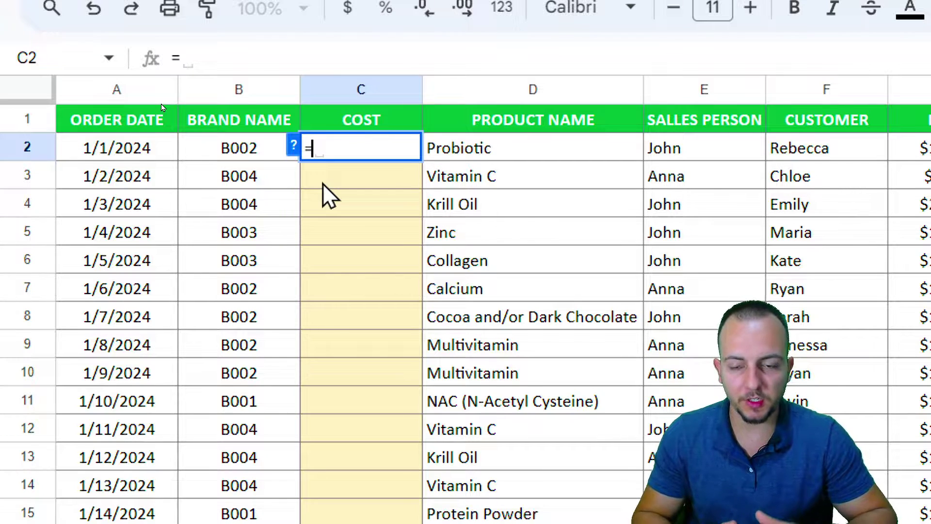
text(xlo)
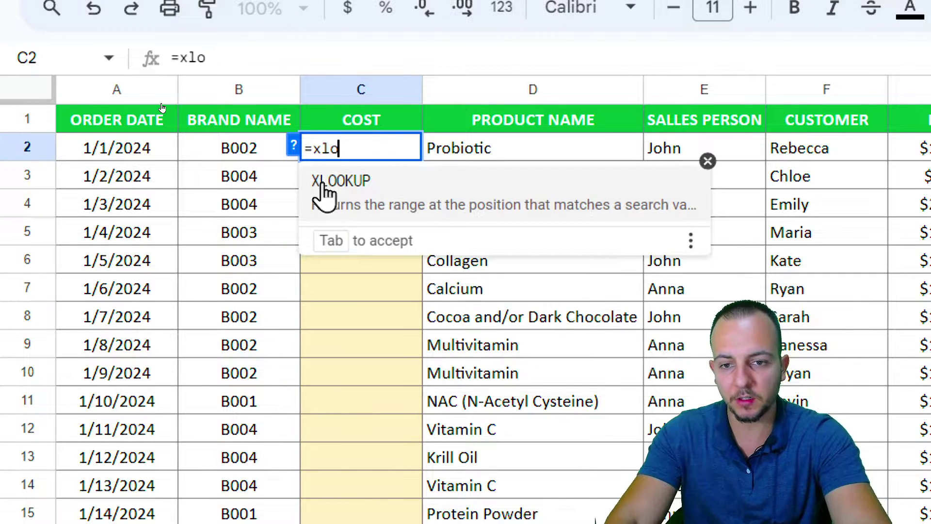
click(376, 191)
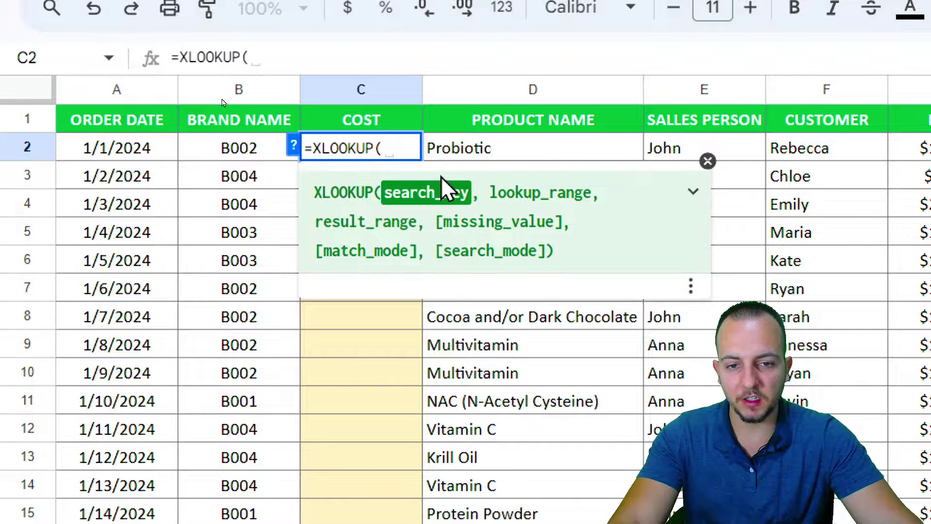
click(471, 156)
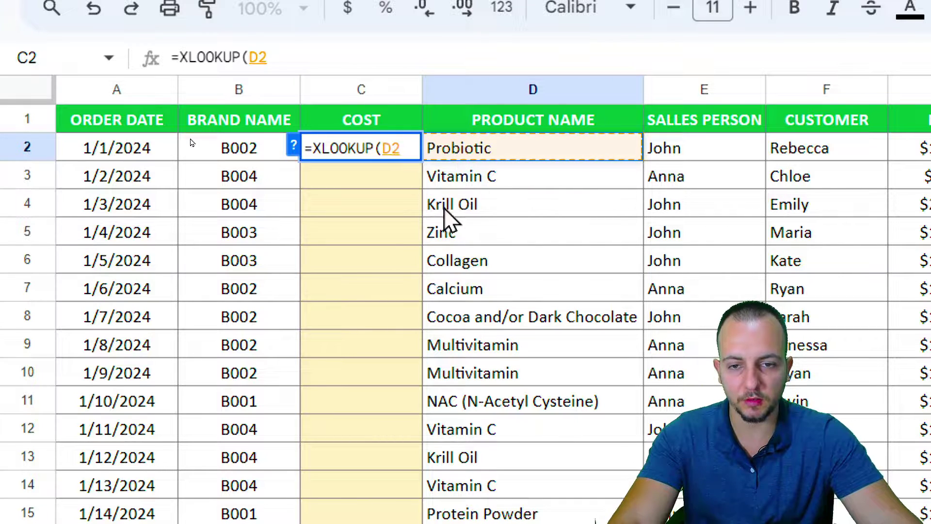
key(BackSpace)
key(BackSpace)
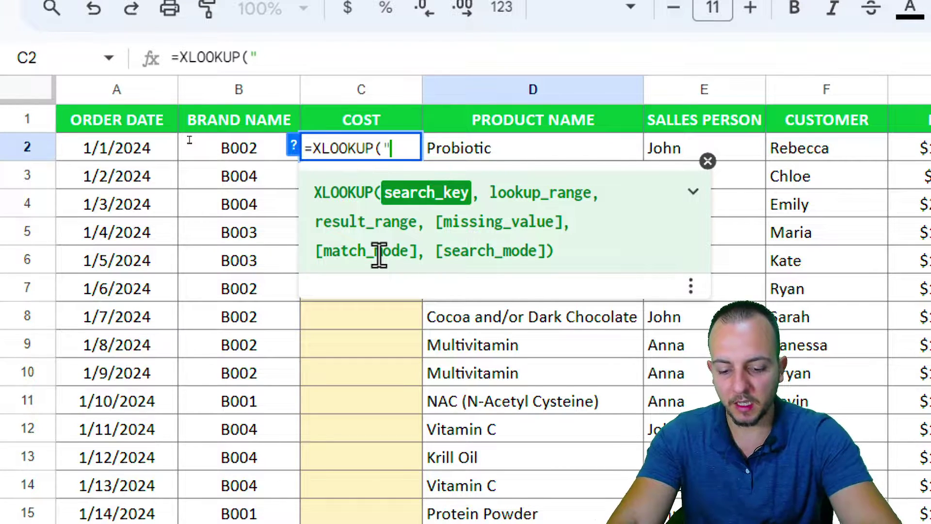
text("Probioti)
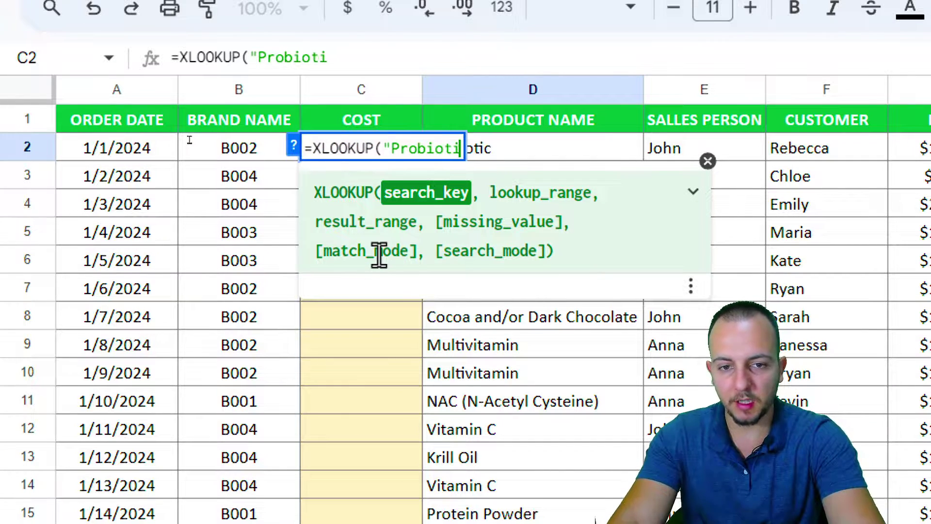
key(BackSpace)
key(BackSpace)
key(BackSpace)
key(BackSpace)
key(BackSpace)
key(BackSpace)
key(BackSpace)
key(BackSpace)
key(BackSpace)
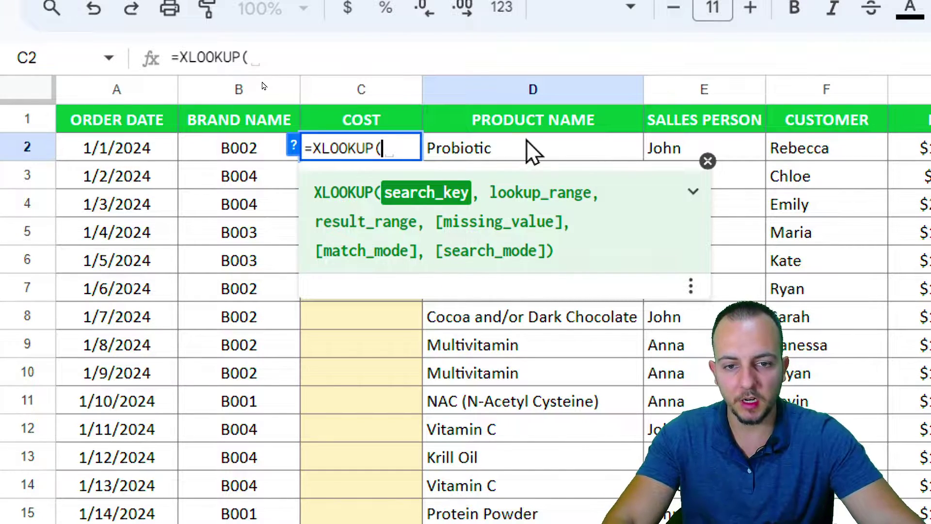
click(500, 150)
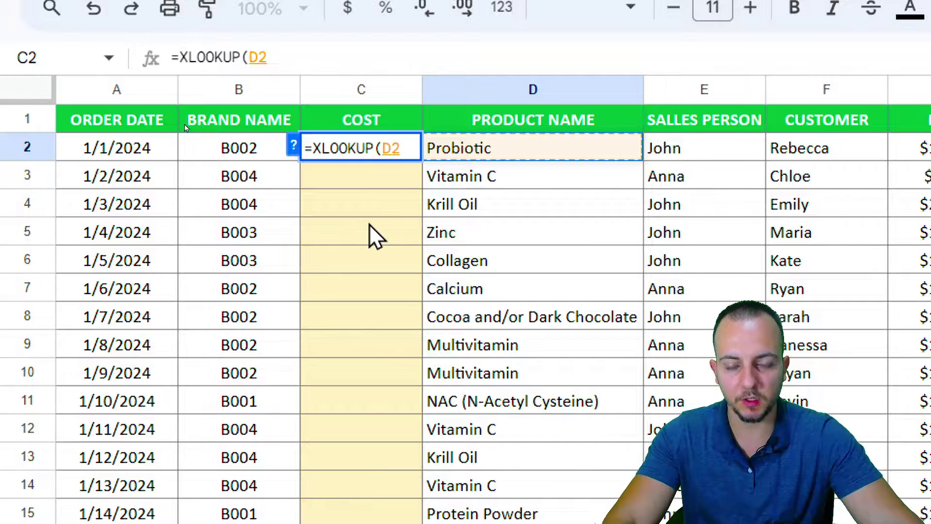
text(,)
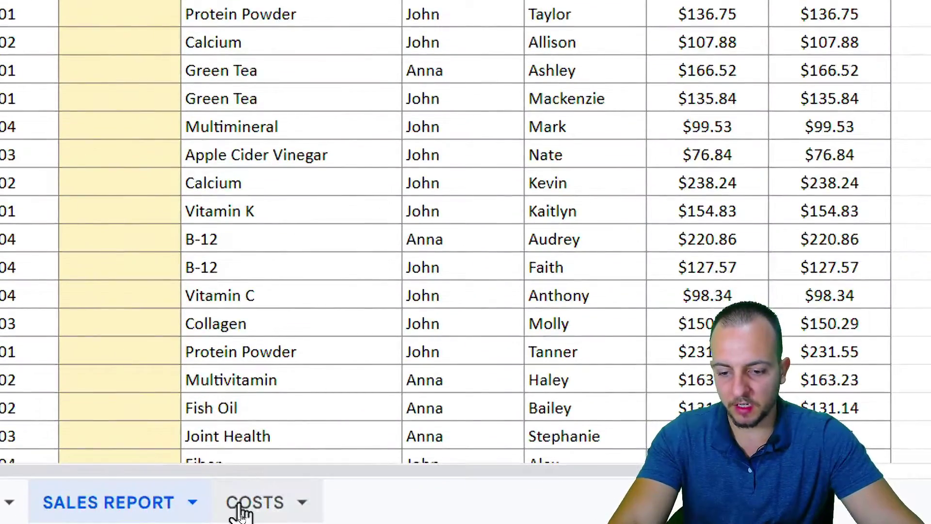
- Complete C2 as =XLOOKUP(D2,COSTS!B:B,COSTS!E:E,false), returning $76.30 for Probiotic
click(256, 506)
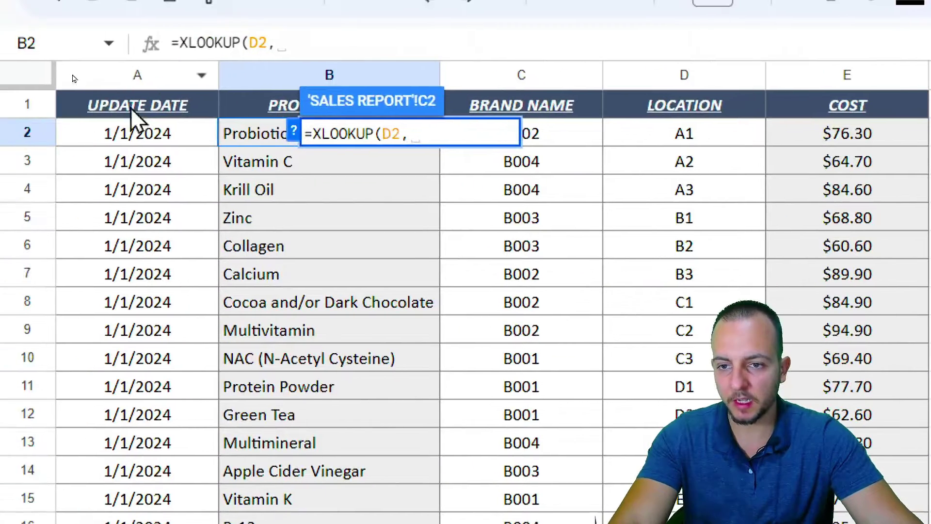
drag(298, 247, 293, 357)
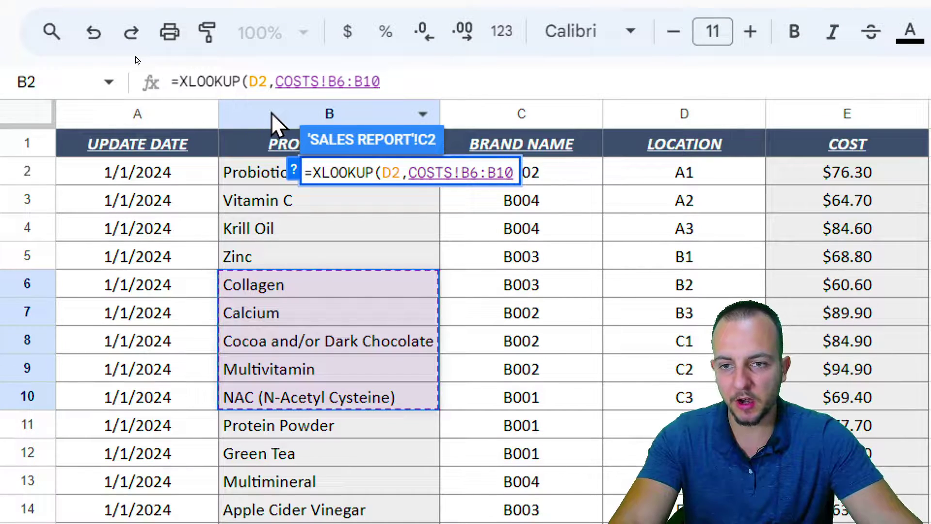
click(272, 76)
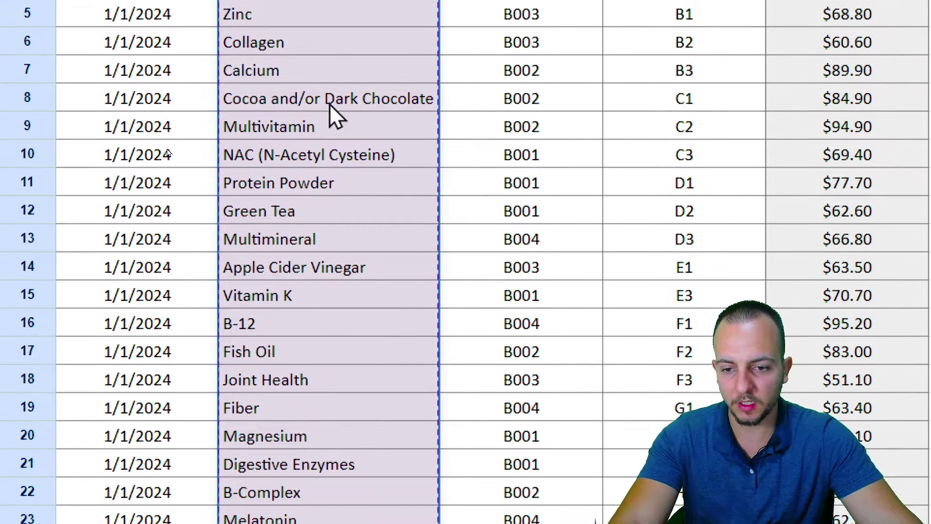
text(,COSTS!B:B,)
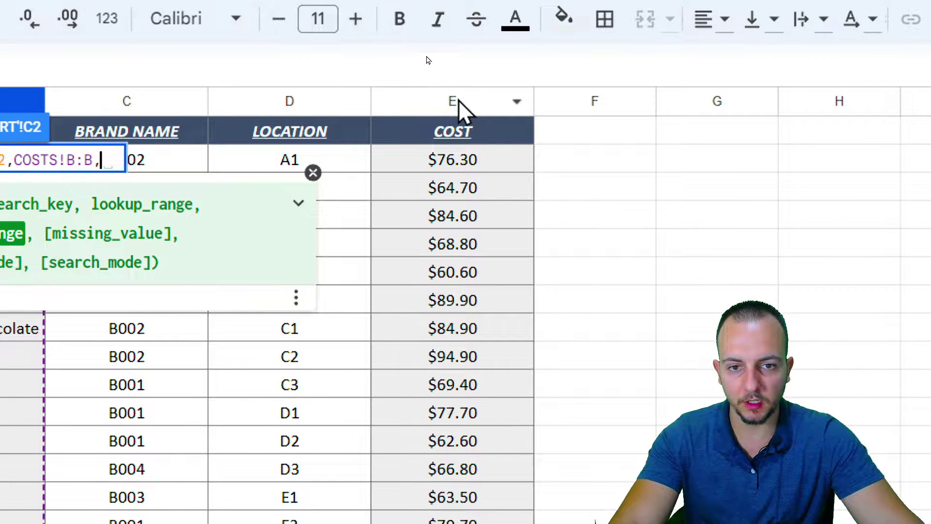
click(458, 100)
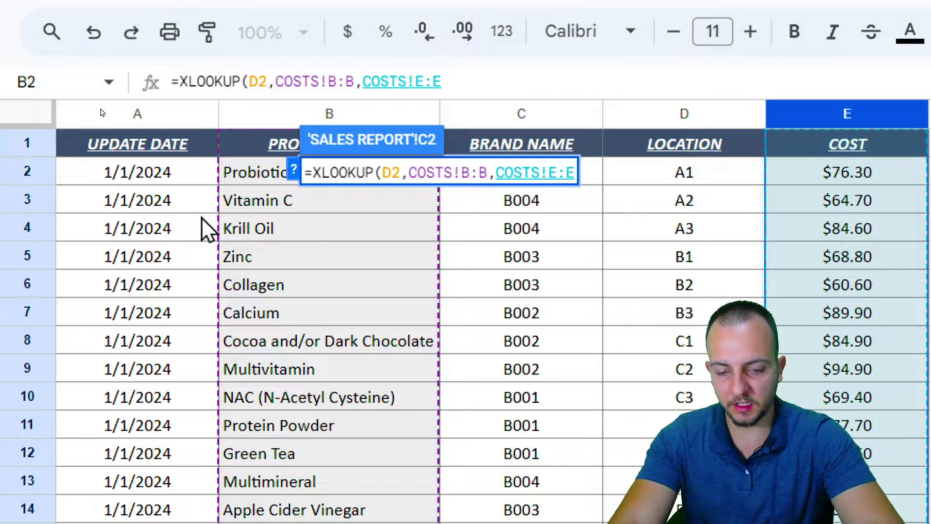
text(,)
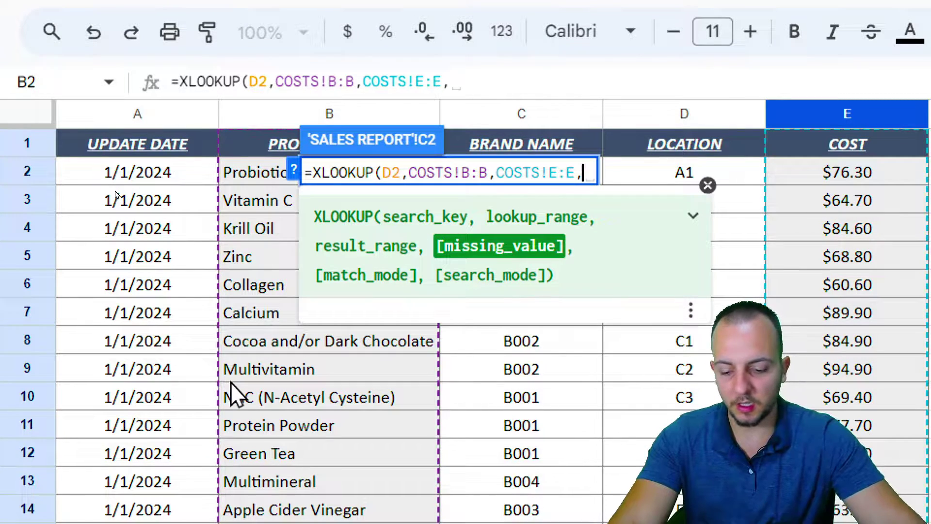
text(false)
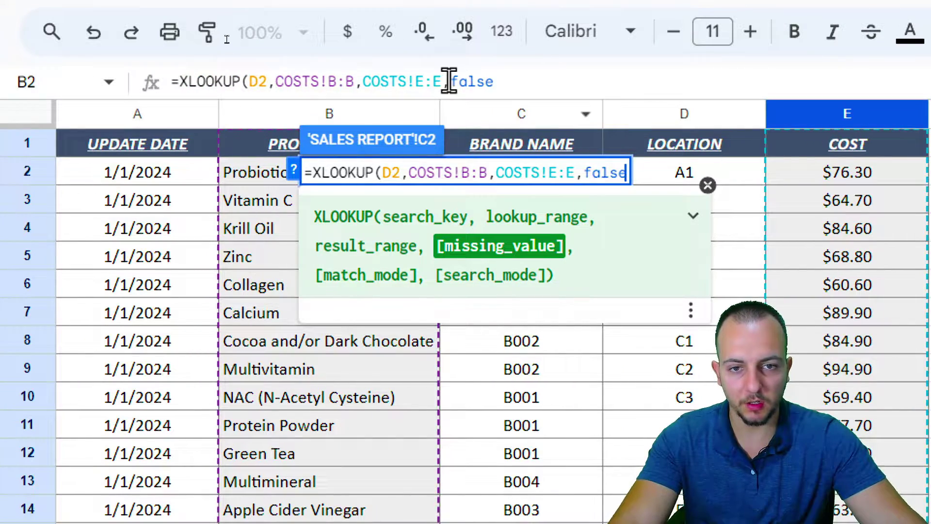
text())
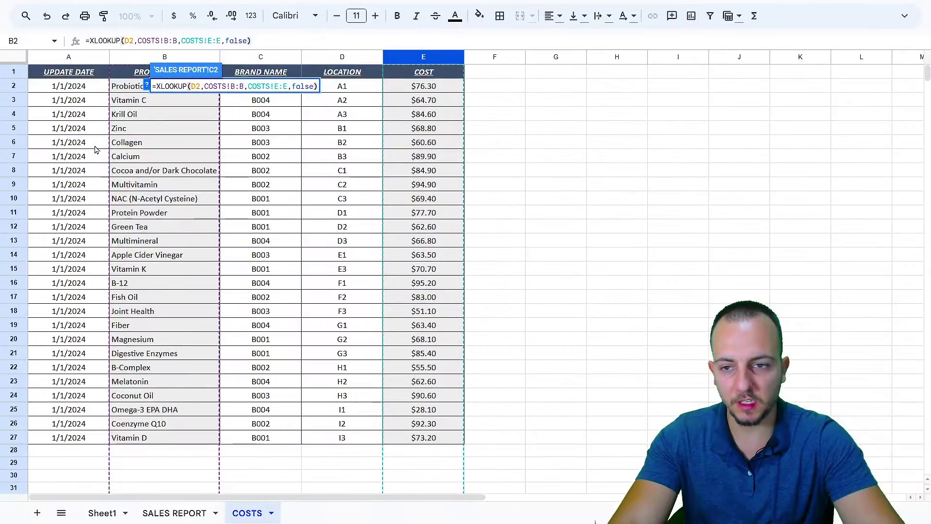
key(Return)
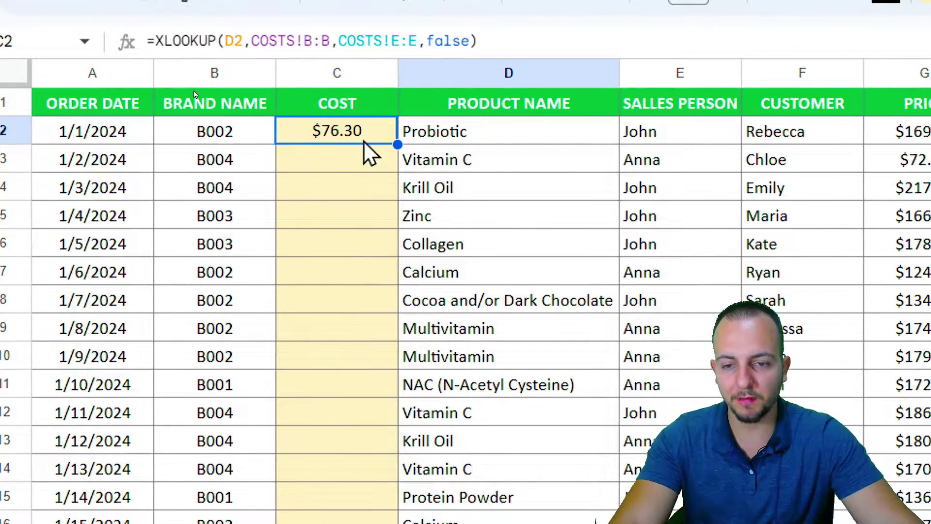
- Copy C2's XLOOKUP down the COST column so Vitamin C shows $64.70
click(490, 139)
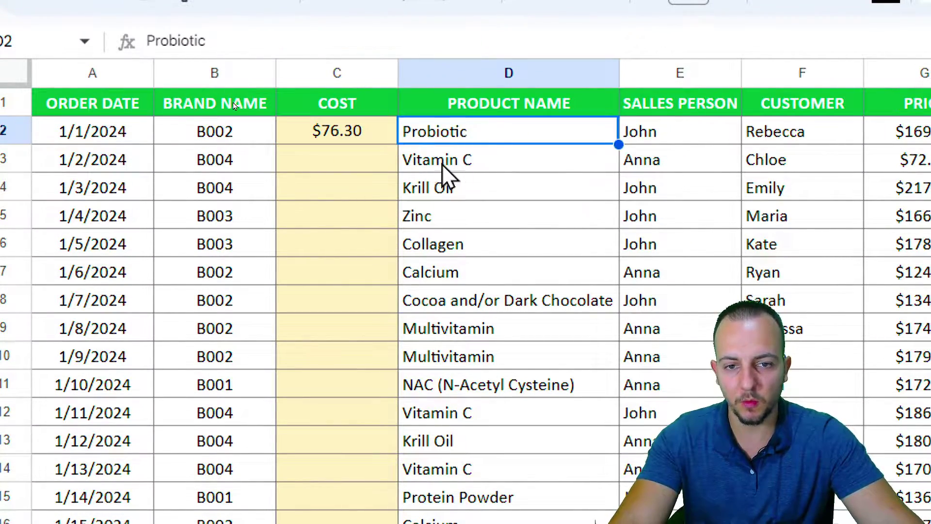
click(434, 172)
click(390, 138)
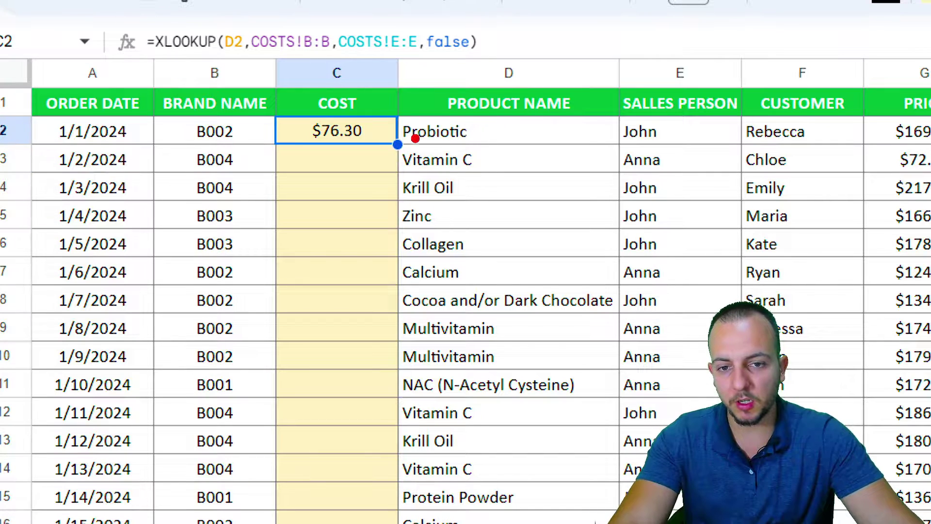
mouse_move(415, 139)
mouse_down()
mouse_move(374, 148)
mouse_move(427, 121)
mouse_up()
drag(333, 252, 334, 156)
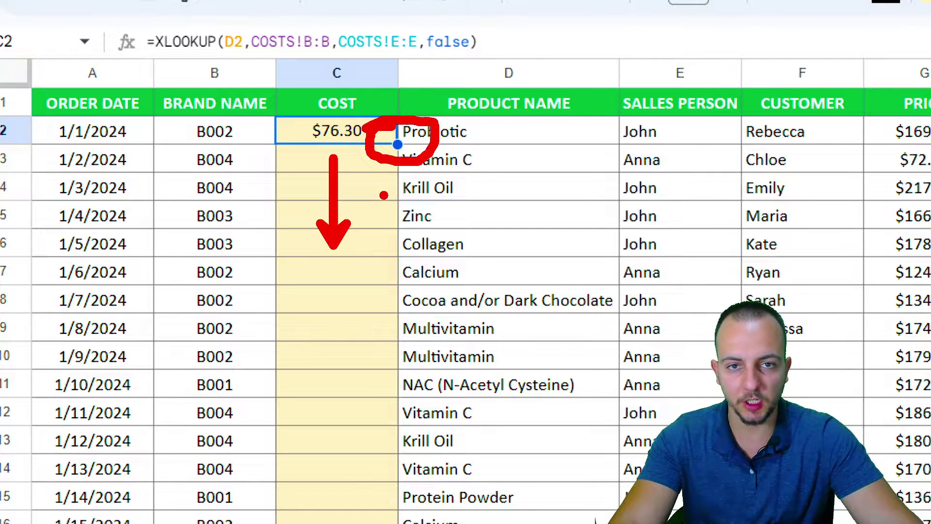
key(Escape)
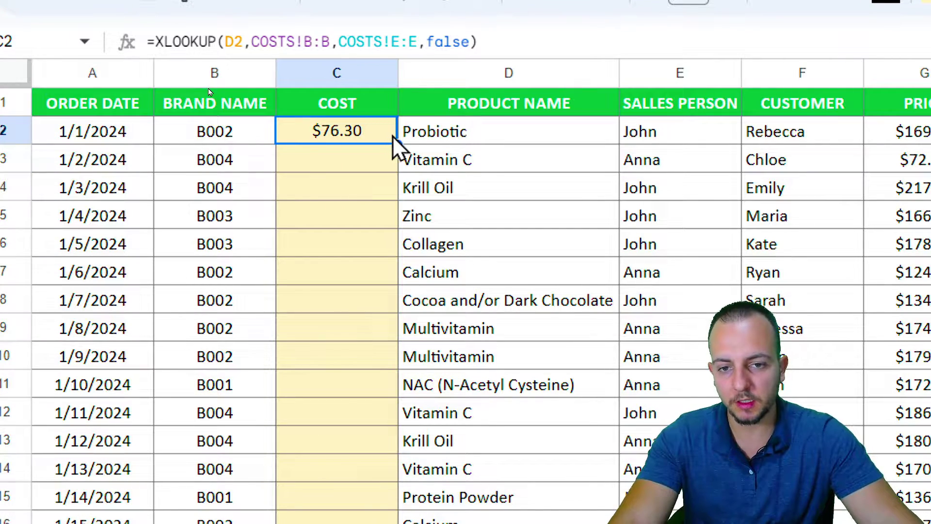
double_click(396, 144)
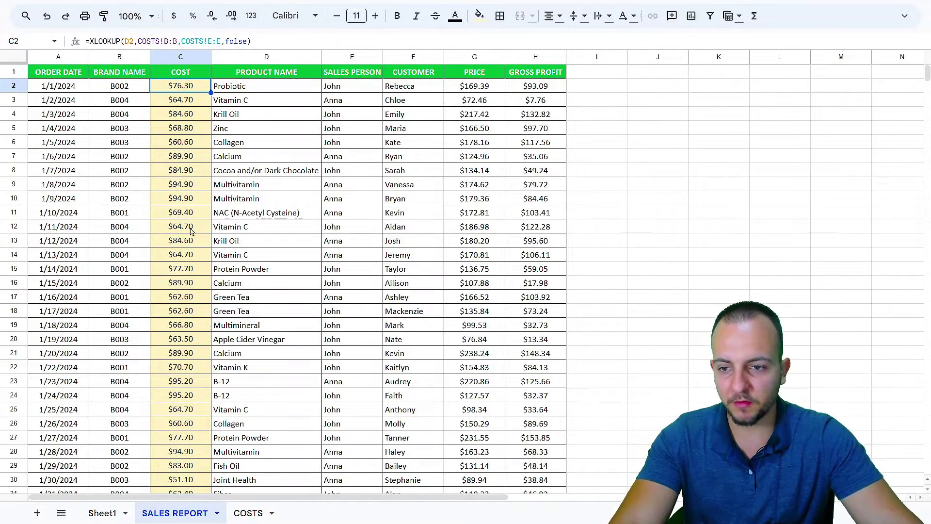
- Select the two Green Tea orders and their $62.60 costs on SALES REPORT
scroll(191, 229, down, 5)
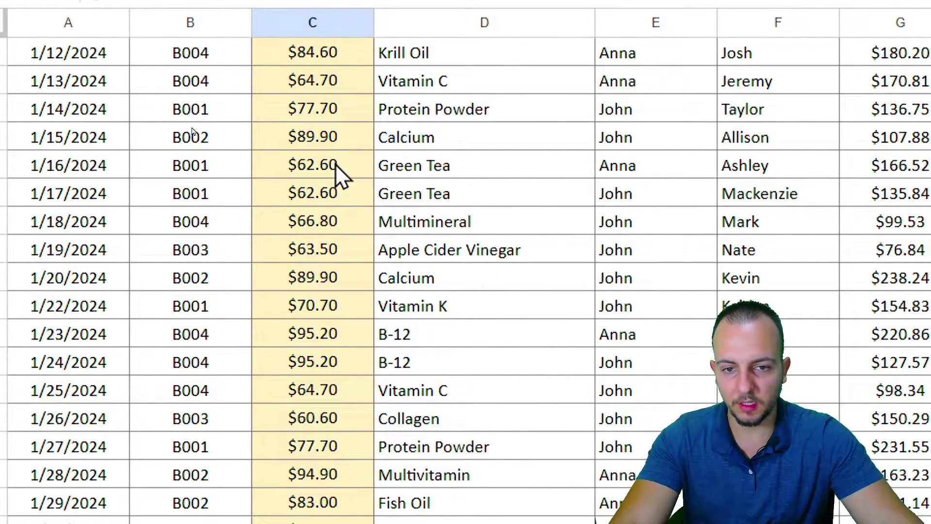
drag(338, 172, 430, 202)
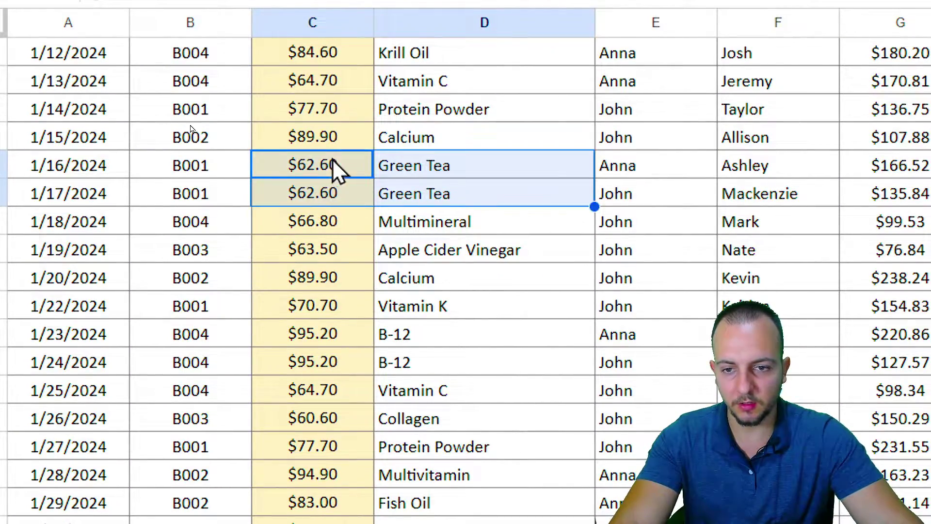
drag(333, 173, 397, 206)
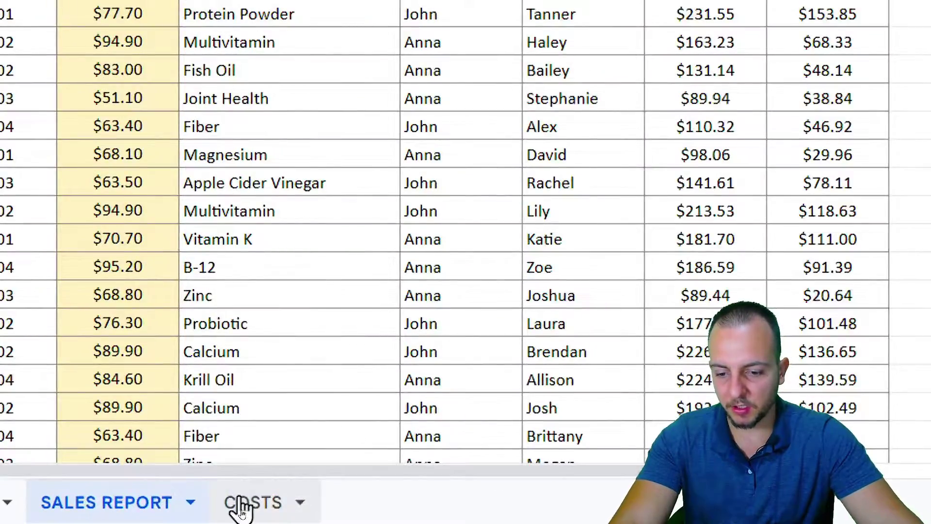
- Check Green Tea's row on the COSTS sheet shows the same price, then return to SALES REPORT
click(248, 513)
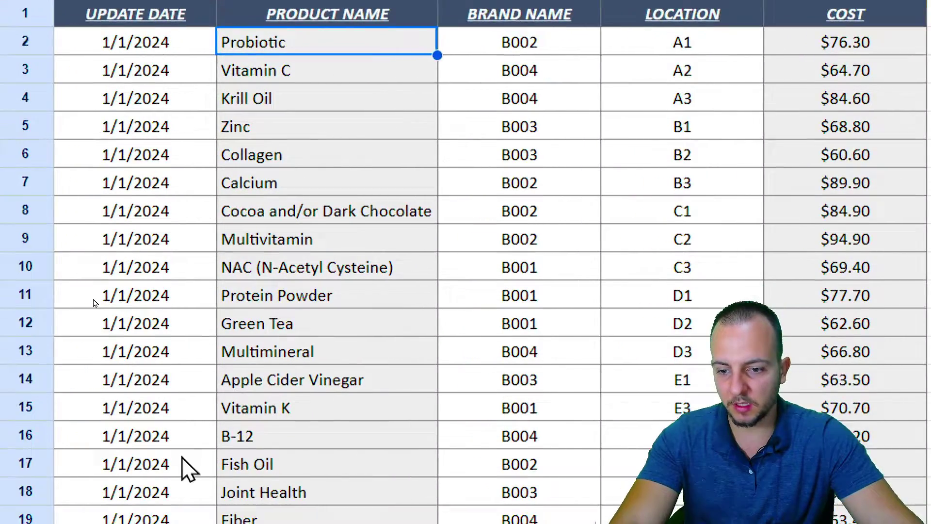
scroll(361, 70, down, 3)
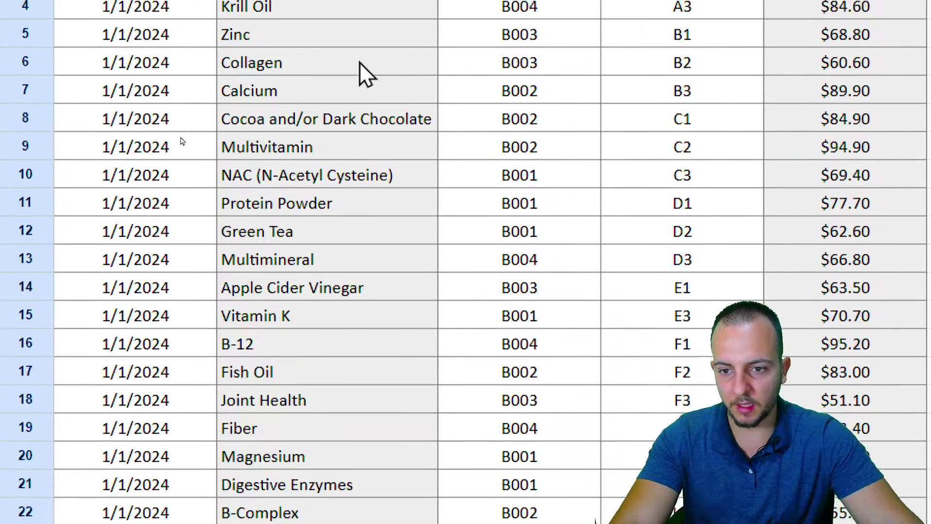
scroll(313, 252, up, 1)
click(287, 265)
drag(507, 260, 847, 267)
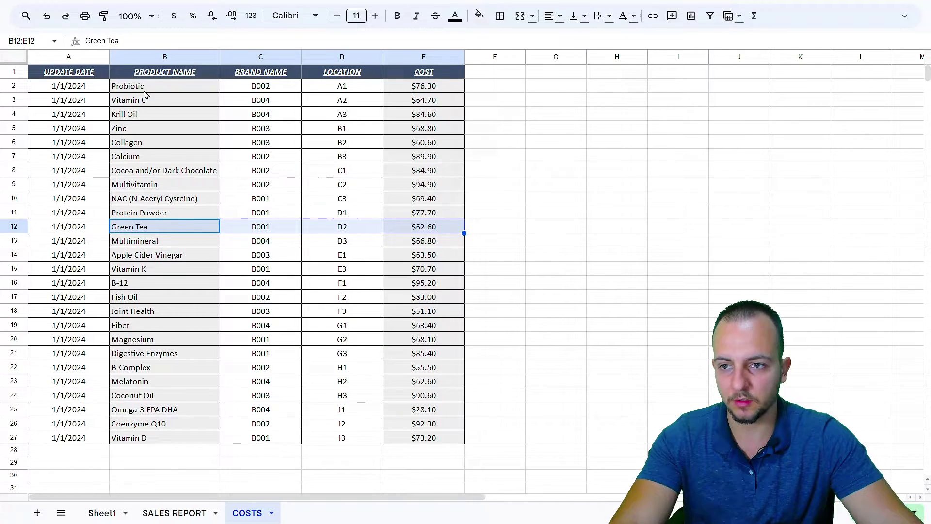
click(98, 76)
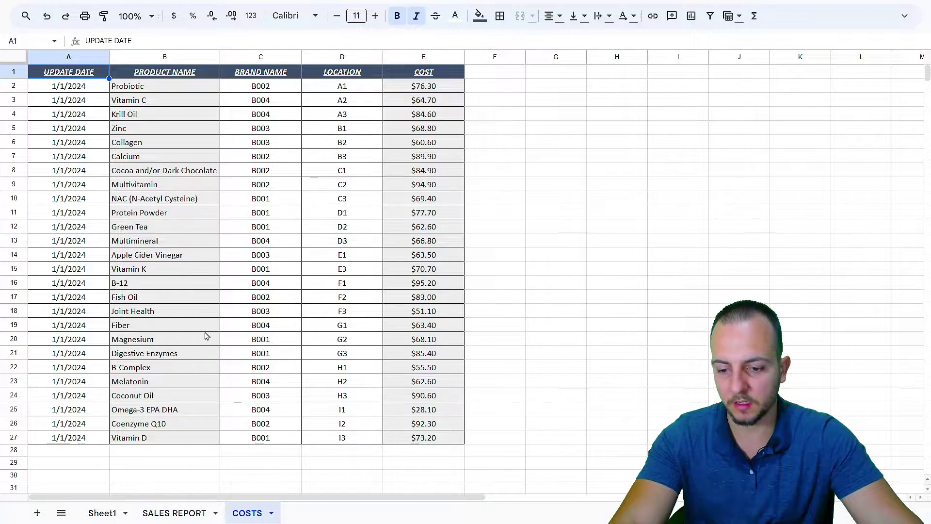
click(174, 513)
- Jump to cell A1 at the top of SALES REPORT with Ctrl+Home
scroll(171, 236, up, 4)
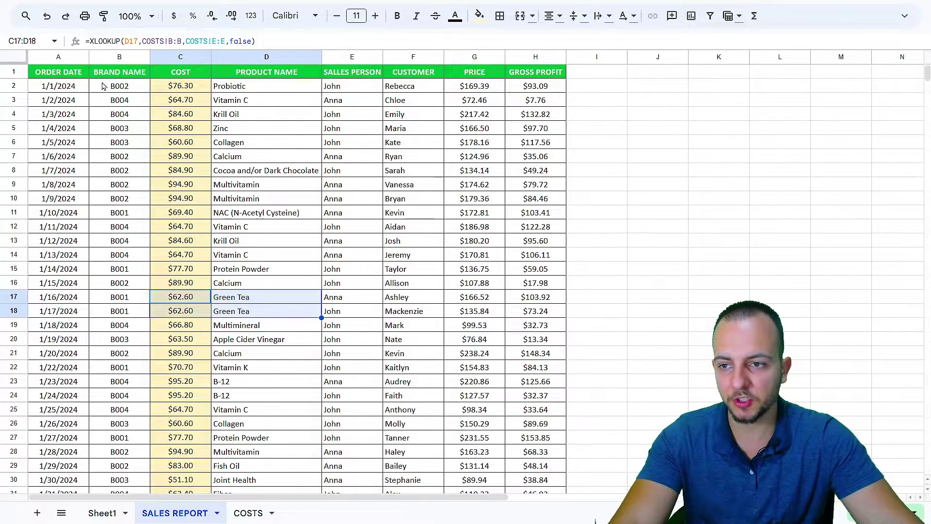
key(ctrl+Home)
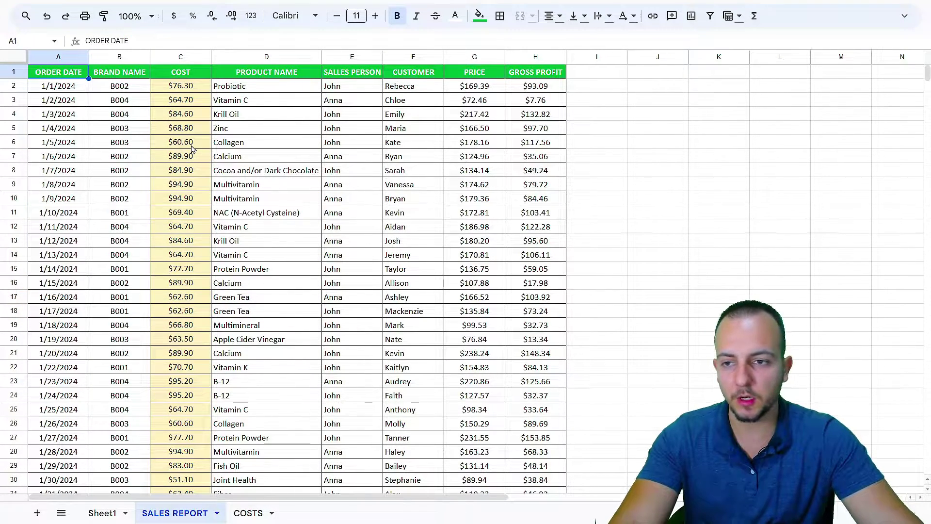